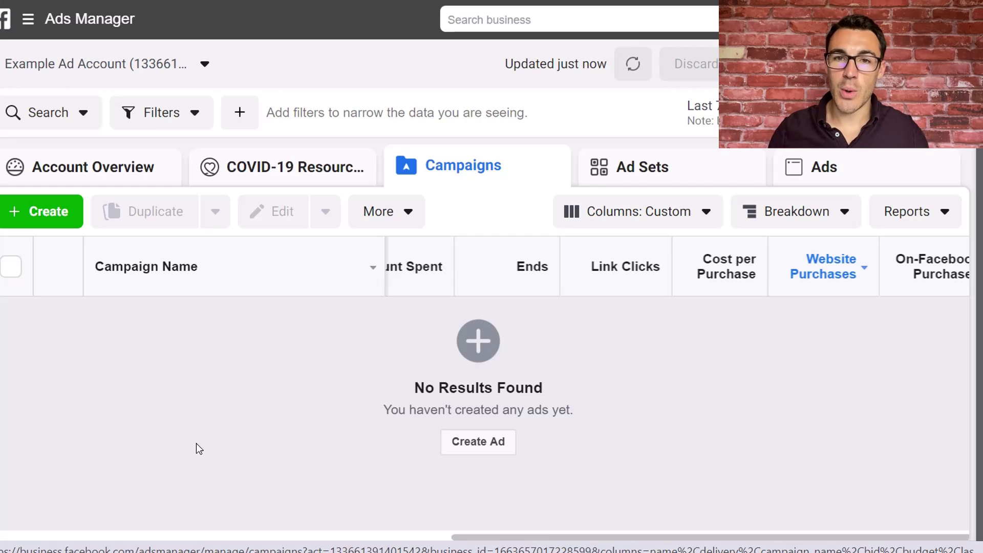
# Step: Start a new campaign and name it Example Conversion Campaign
pyautogui.click(50, 212)
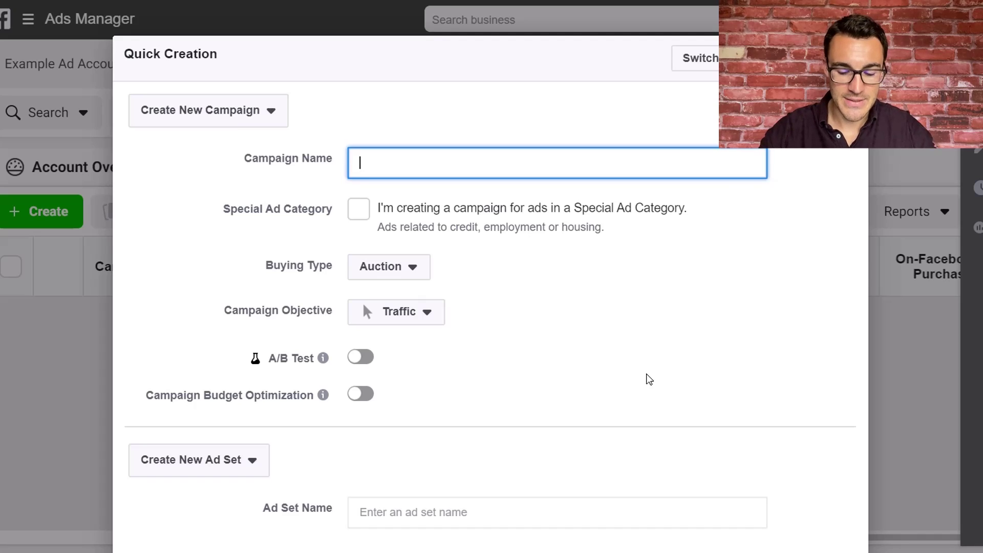
pyautogui.write('Example Conv')
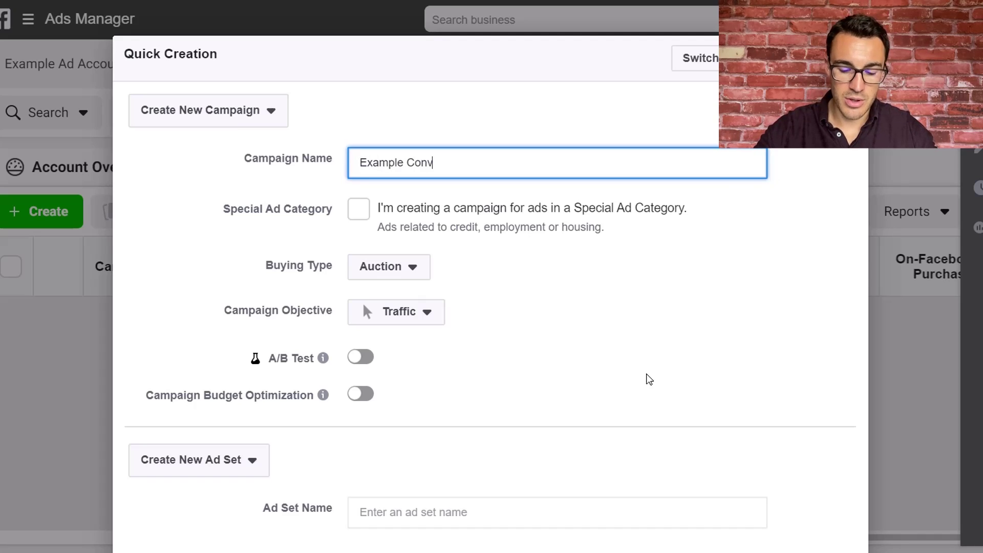
pyautogui.write('ersion Campaign')
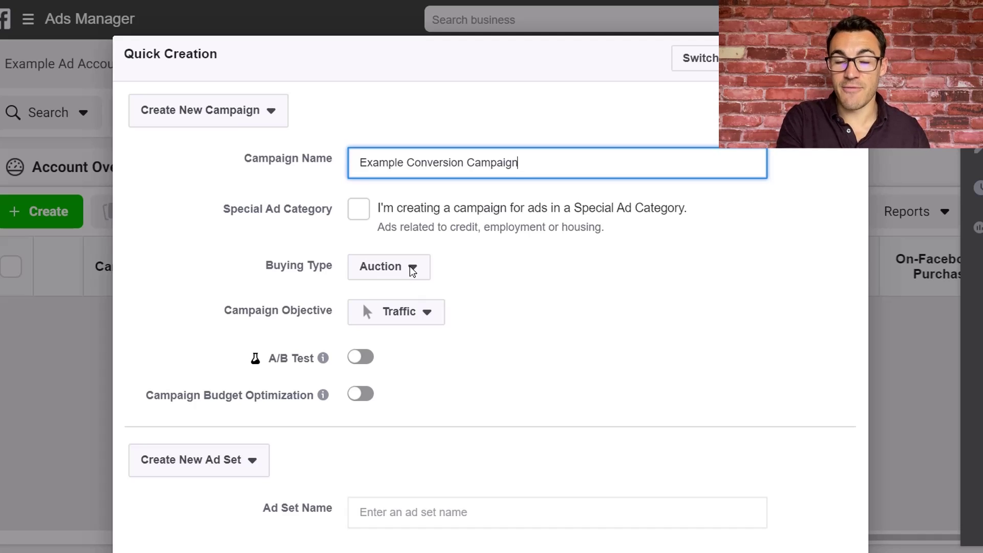
# Step: Change the campaign objective to Conversions
pyautogui.click(428, 317)
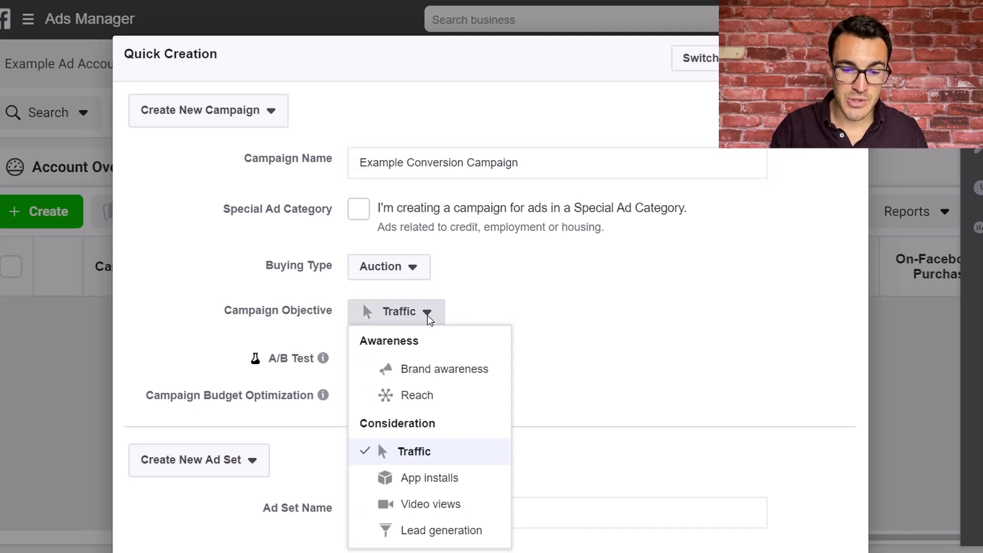
pyautogui.scroll(-3, 420, 437)
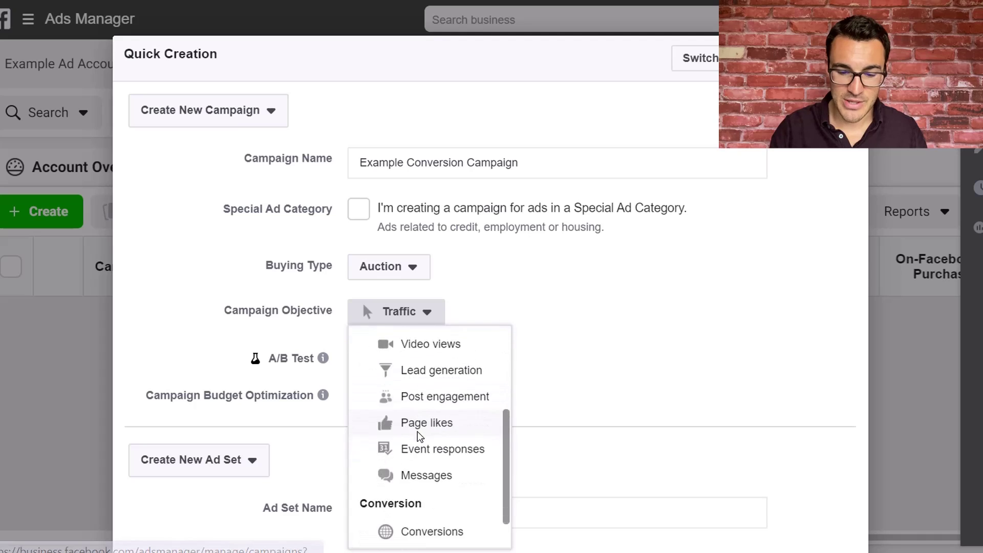
pyautogui.scroll(-1, 420, 436)
pyautogui.click(490, 493)
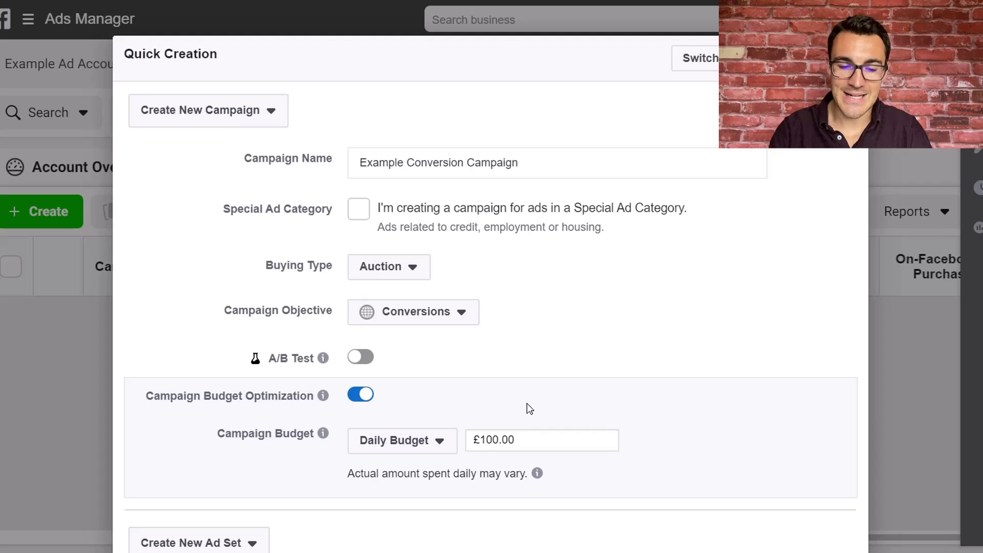
# Step: Name the new ad set Example Ad Set
pyautogui.scroll(-3, 543, 365)
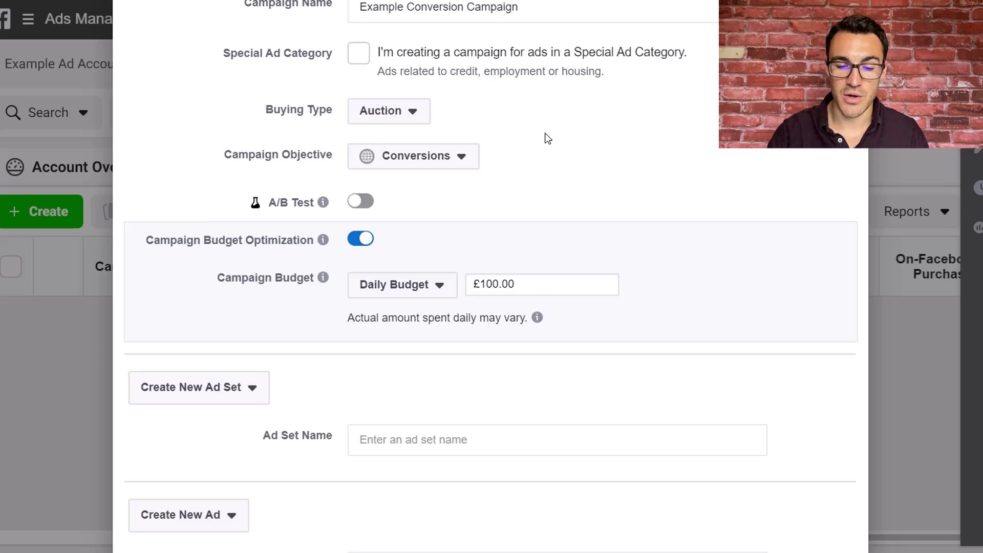
pyautogui.scroll(-3, 548, 139)
pyautogui.click(406, 293)
pyautogui.write('Exa')
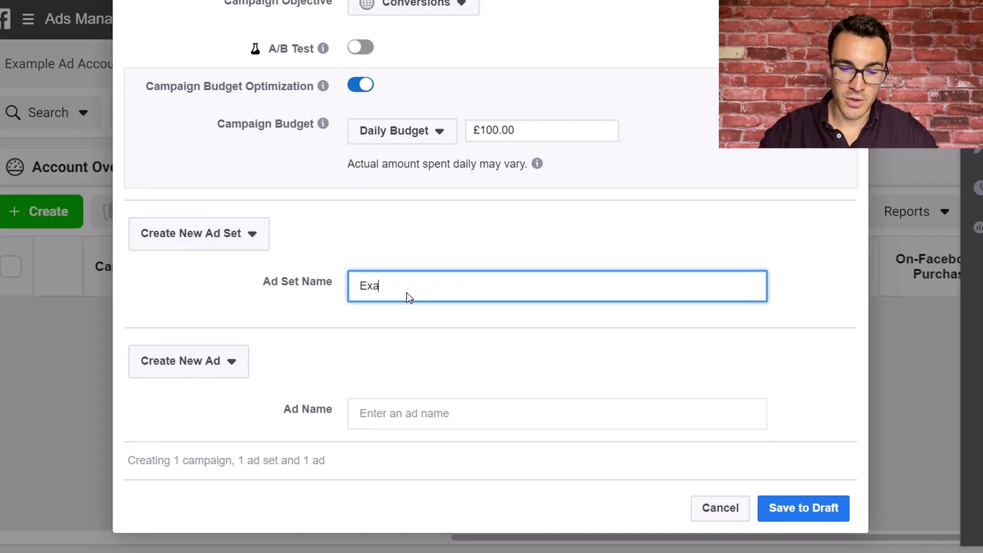
pyautogui.write('mple Ad Set')
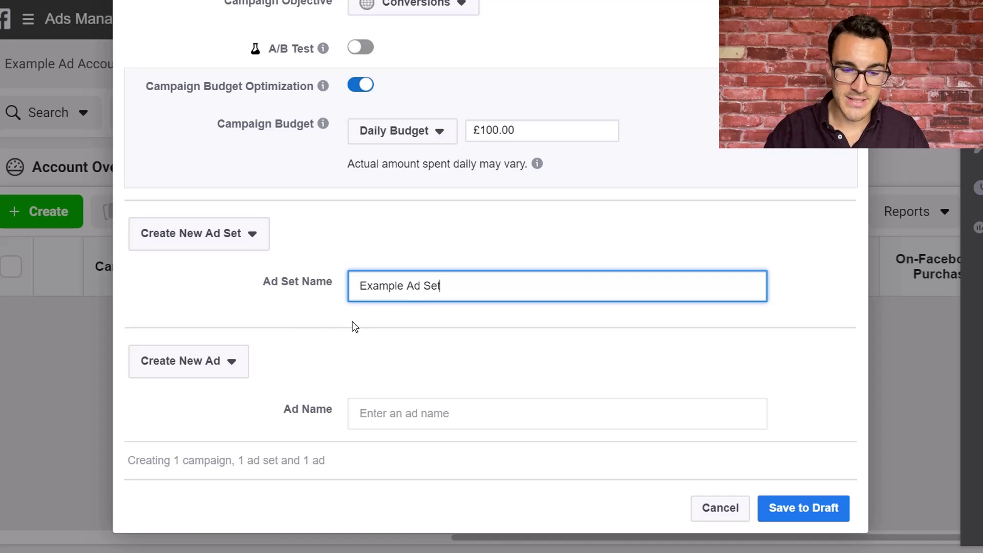
# Step: Skip creating an ad and save the campaign and ad set to draft
pyautogui.click(222, 362)
pyautogui.click(180, 418)
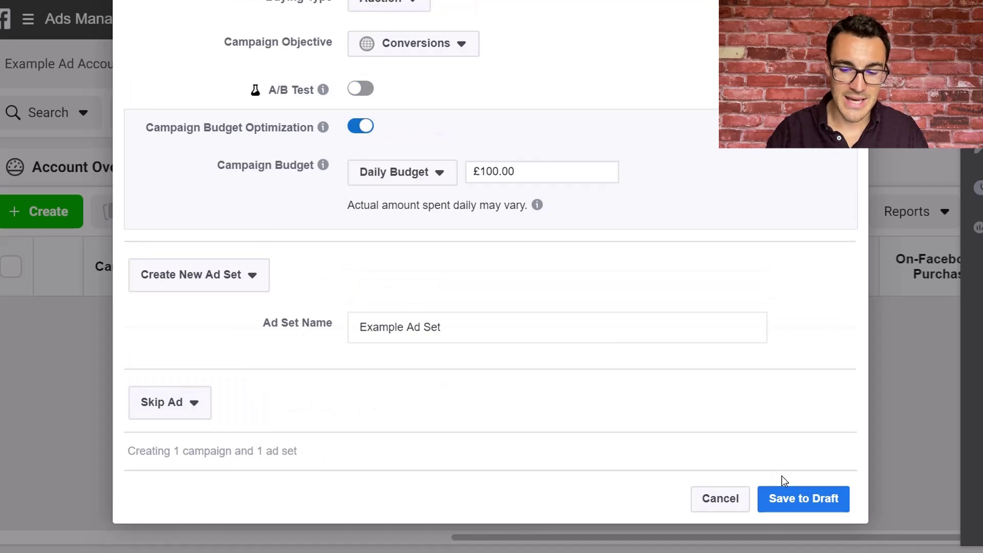
pyautogui.click(808, 497)
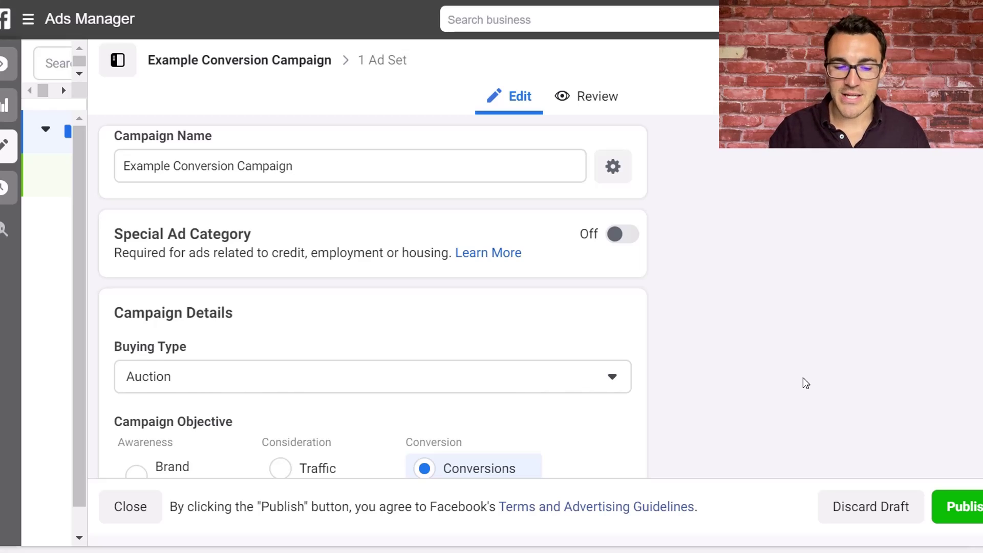
pyautogui.scroll(-2, 803, 377)
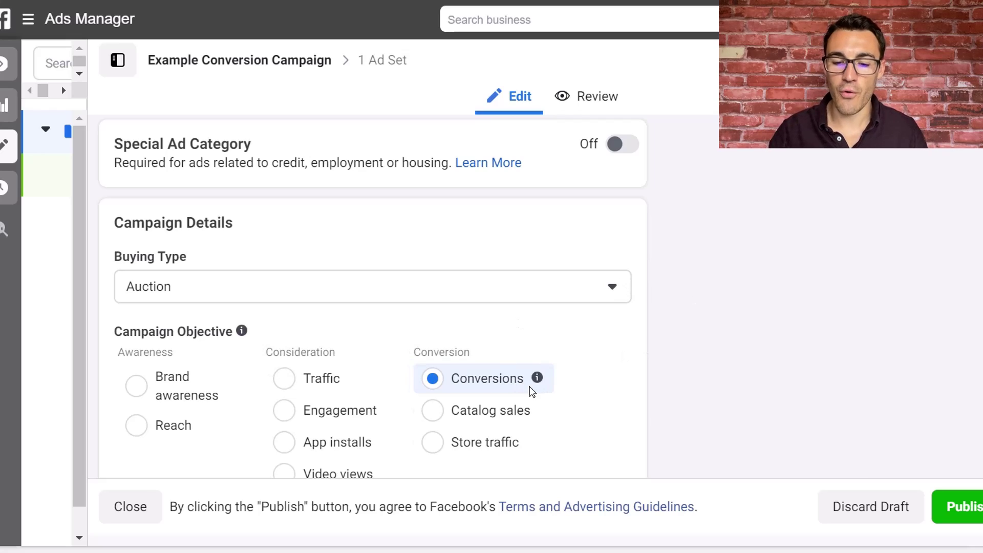
pyautogui.moveTo(573, 382)
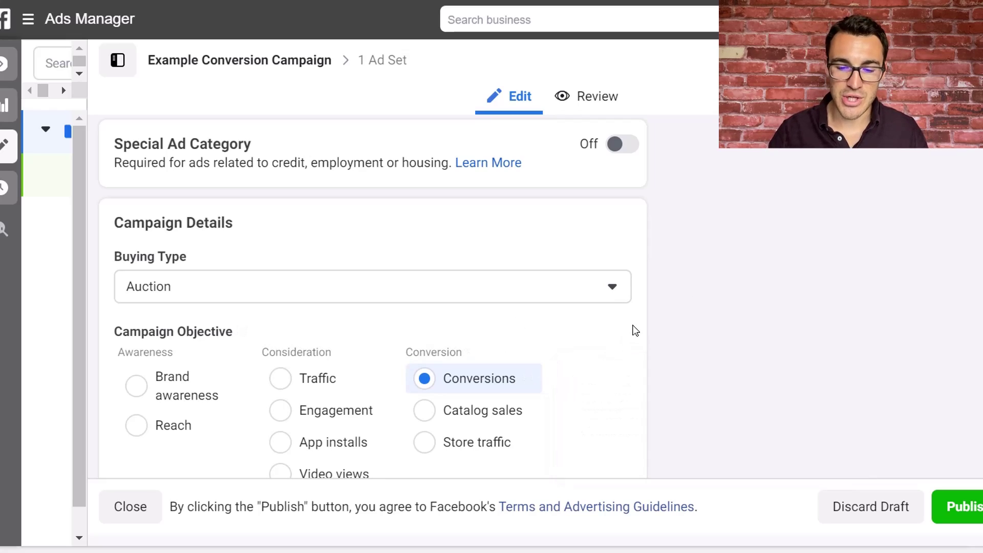
pyautogui.scroll(1, 635, 331)
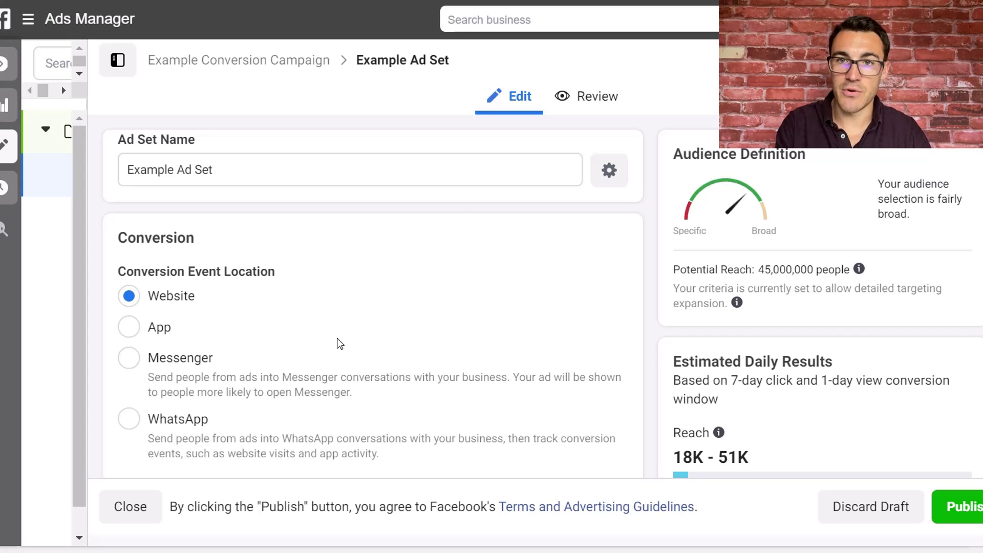
# Step: In Example Ad Set, choose Add to Cart as the website conversion event
pyautogui.scroll(-5, 337, 342)
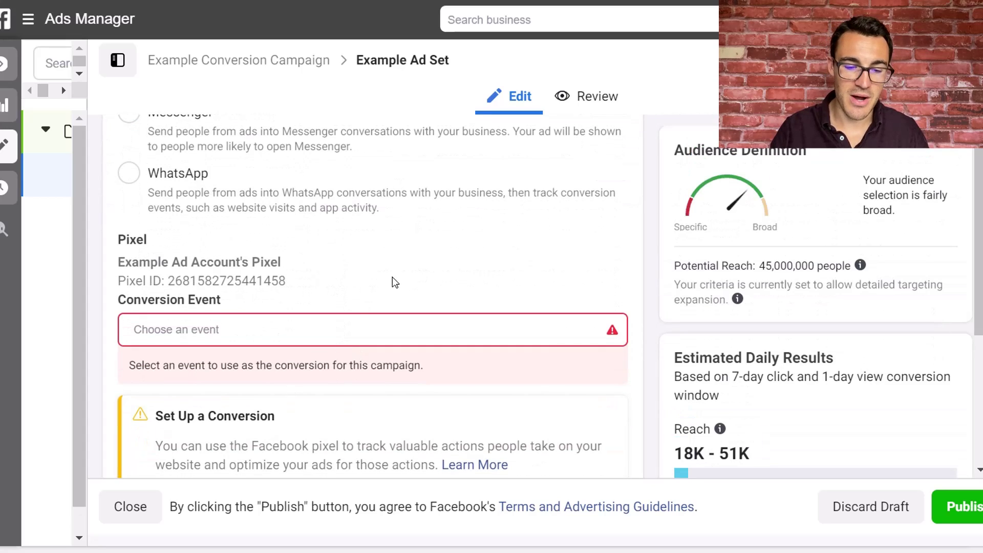
pyautogui.scroll(-1, 389, 266)
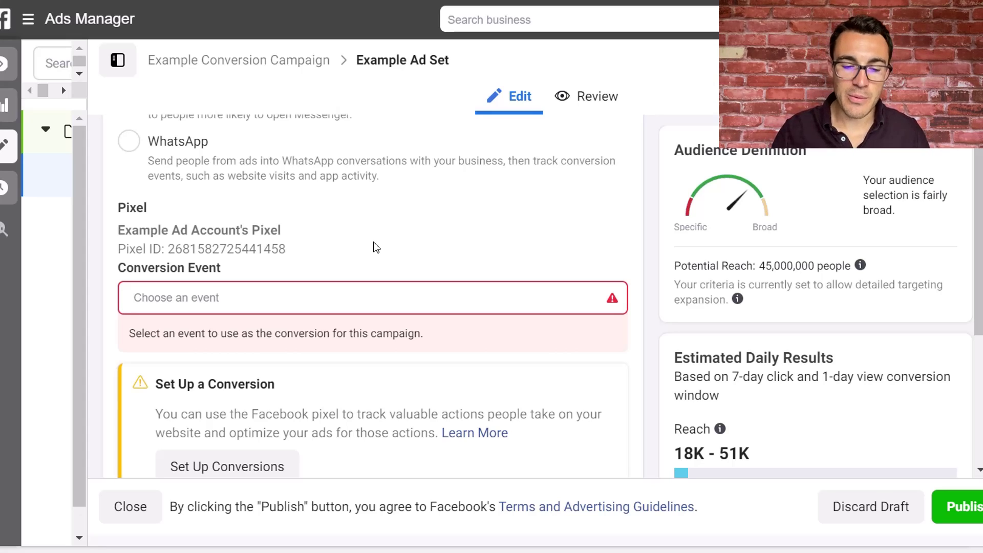
pyautogui.click(315, 290)
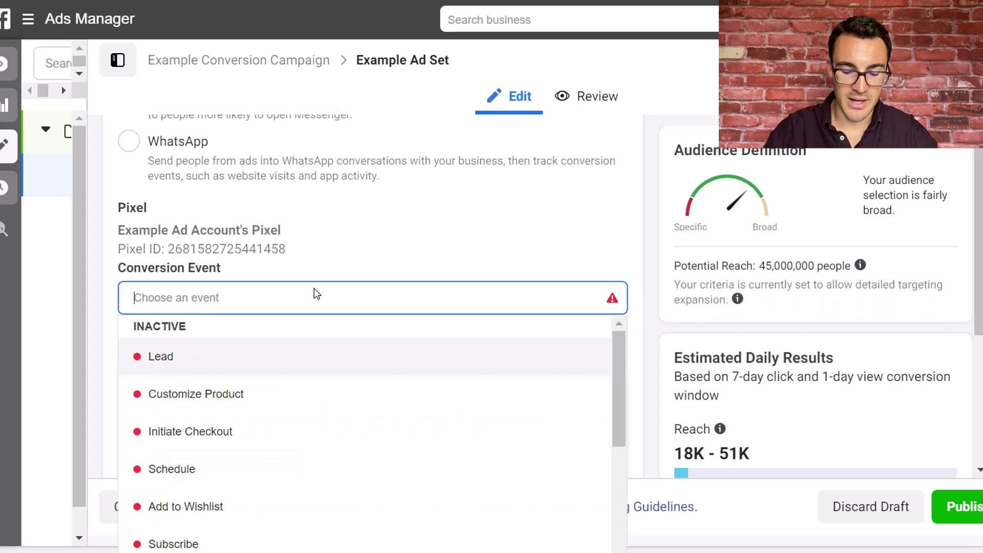
pyautogui.write('add to cart')
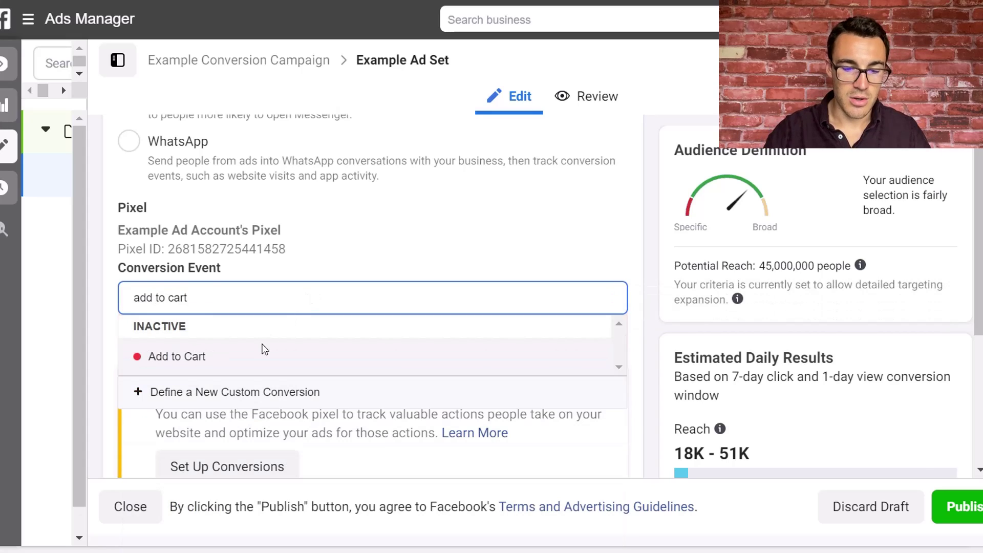
pyautogui.press('Return')
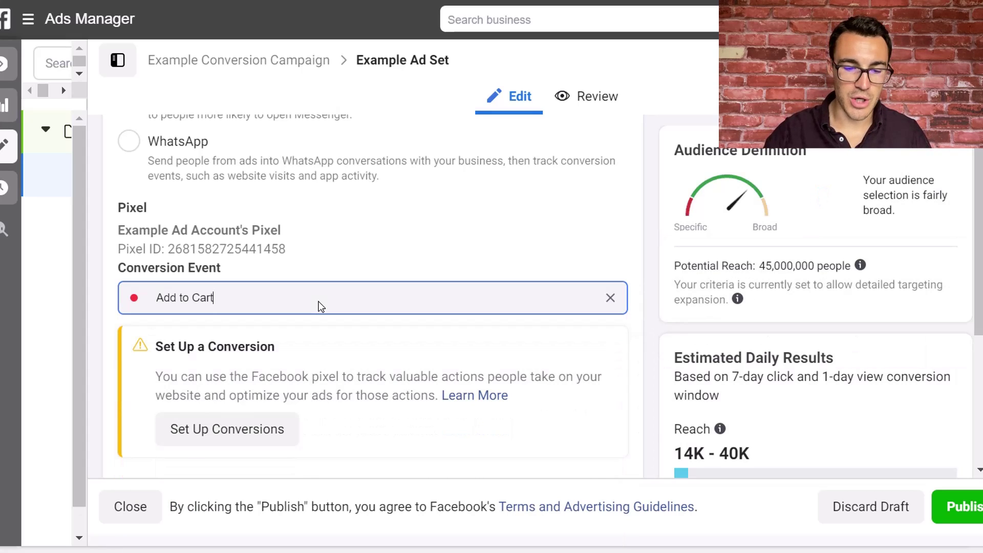
# Step: Clear the ad set's conversion event and choose Initiate Checkout instead
pyautogui.press('BackSpace')
pyautogui.press('BackSpace')
pyautogui.press('BackSpace')
pyautogui.press('BackSpace')
pyautogui.press('BackSpace')
pyautogui.press('BackSpace')
pyautogui.press('BackSpace')
pyautogui.press('BackSpace')
pyautogui.press('BackSpace')
pyautogui.press('BackSpace')
pyautogui.press('BackSpace')
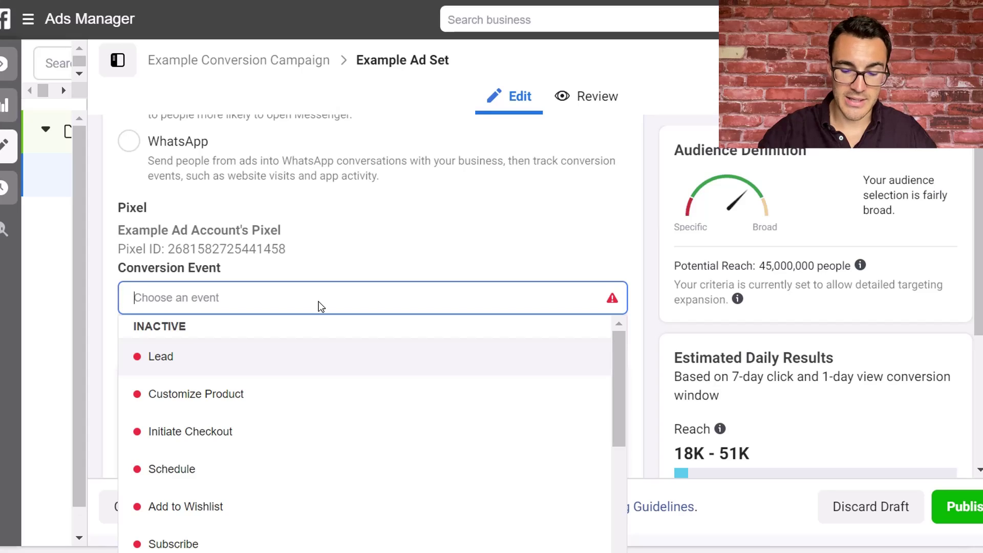
pyautogui.write('initia')
pyautogui.click(261, 353)
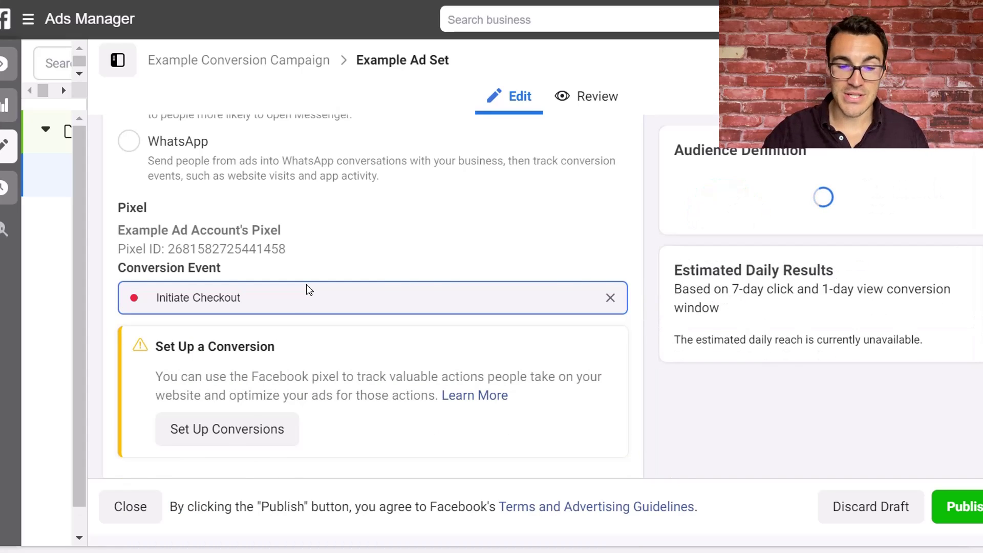
# Step: Replace the ad set's conversion event with View Content
pyautogui.press('BackSpace')
pyautogui.press('BackSpace')
pyautogui.press('BackSpace')
pyautogui.press('BackSpace')
pyautogui.press('BackSpace')
pyautogui.press('BackSpace')
pyautogui.press('BackSpace')
pyautogui.press('BackSpace')
pyautogui.press('BackSpace')
pyautogui.press('BackSpace')
pyautogui.press('BackSpace')
pyautogui.press('BackSpace')
pyautogui.press('BackSpace')
pyautogui.press('BackSpace')
pyautogui.press('BackSpace')
pyautogui.press('BackSpace')
pyautogui.press('BackSpace')
pyautogui.write('V')
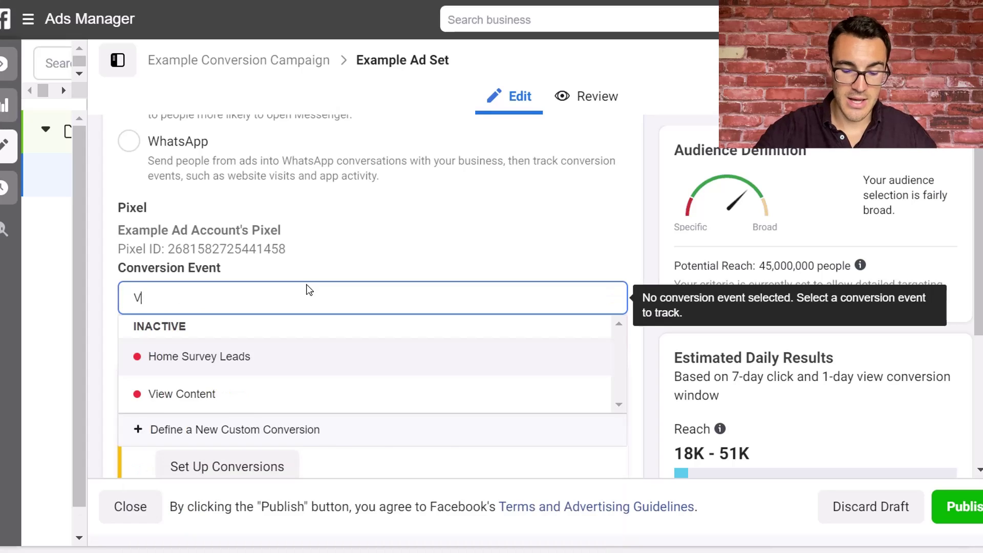
pyautogui.write('iew Con')
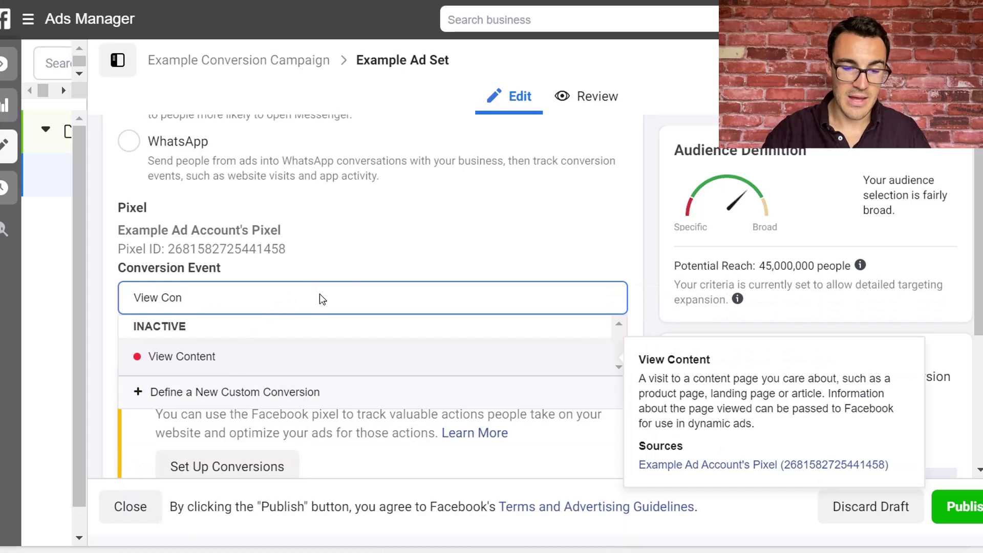
pyautogui.press('Return')
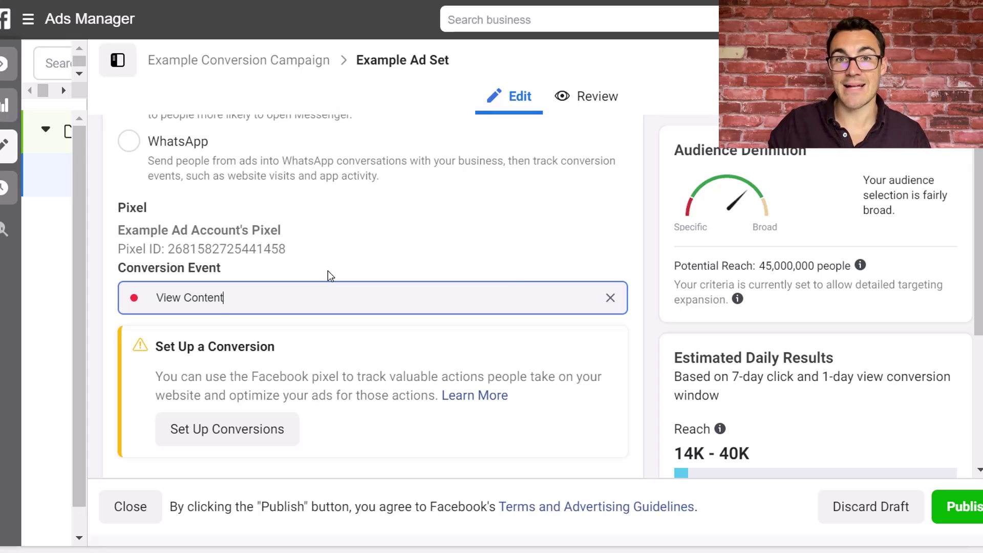
# Step: Switch the ad set's conversion event to Initiate Checkout
pyautogui.click(611, 299)
pyautogui.write('initia')
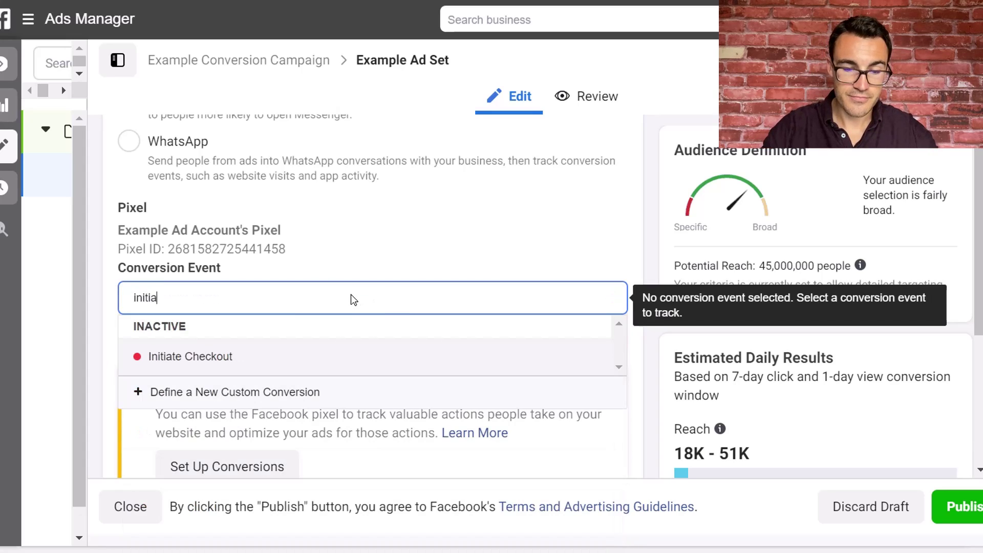
pyautogui.click(272, 352)
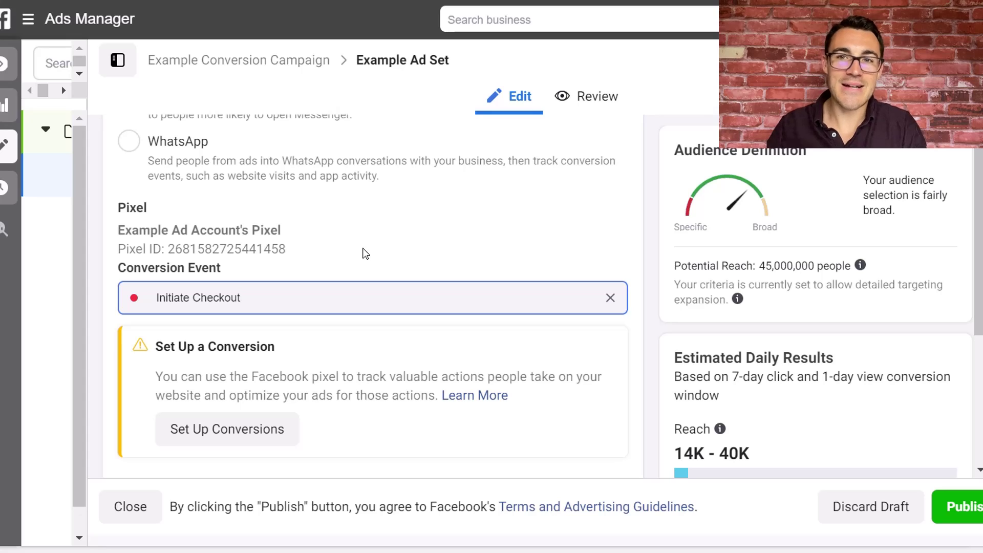
# Step: Remove the selected conversion event and choose Purchase for the ad set
pyautogui.click(610, 299)
pyautogui.write('u')
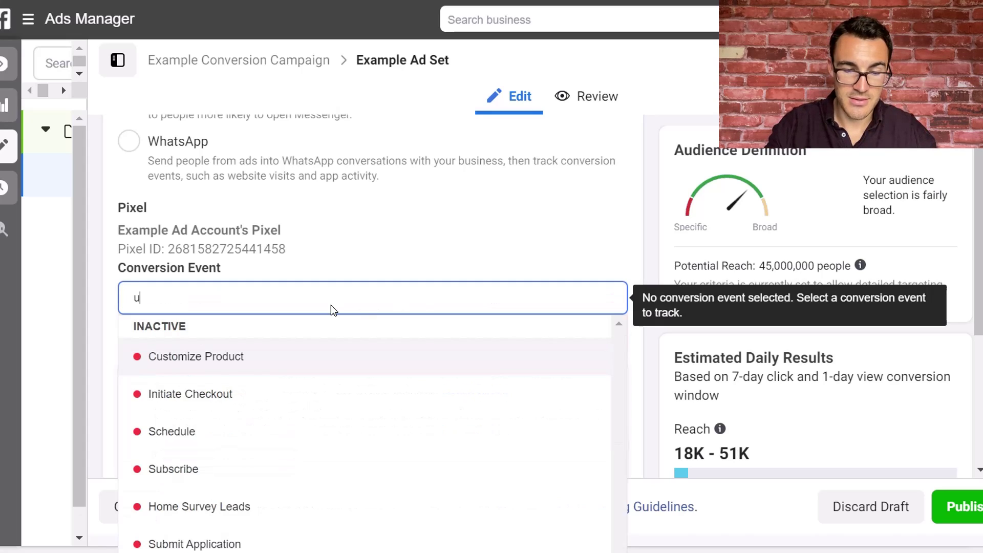
pyautogui.press('BackSpace')
pyautogui.write('pur')
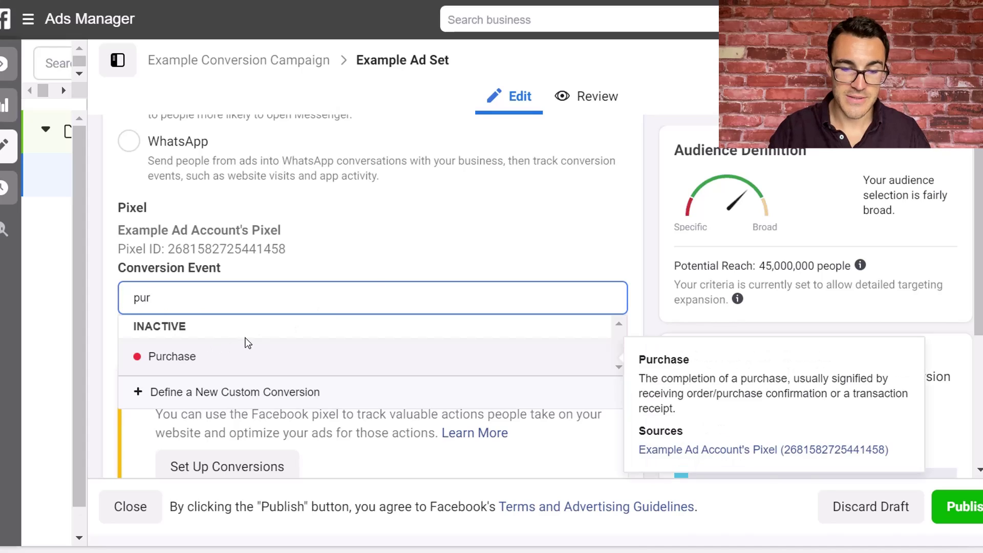
pyautogui.click(248, 345)
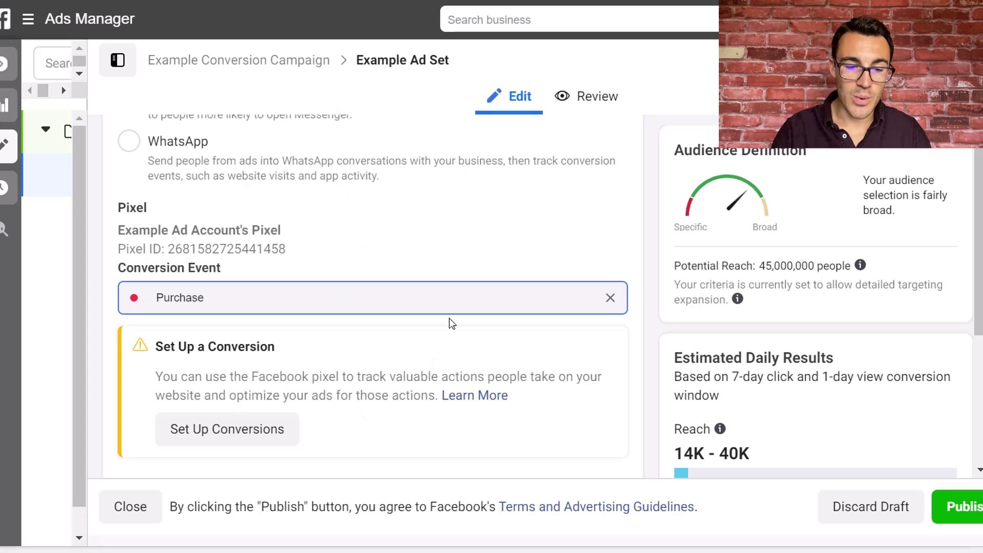
# Step: Change the ad set's conversion event to Add to Cart
pyautogui.click(610, 298)
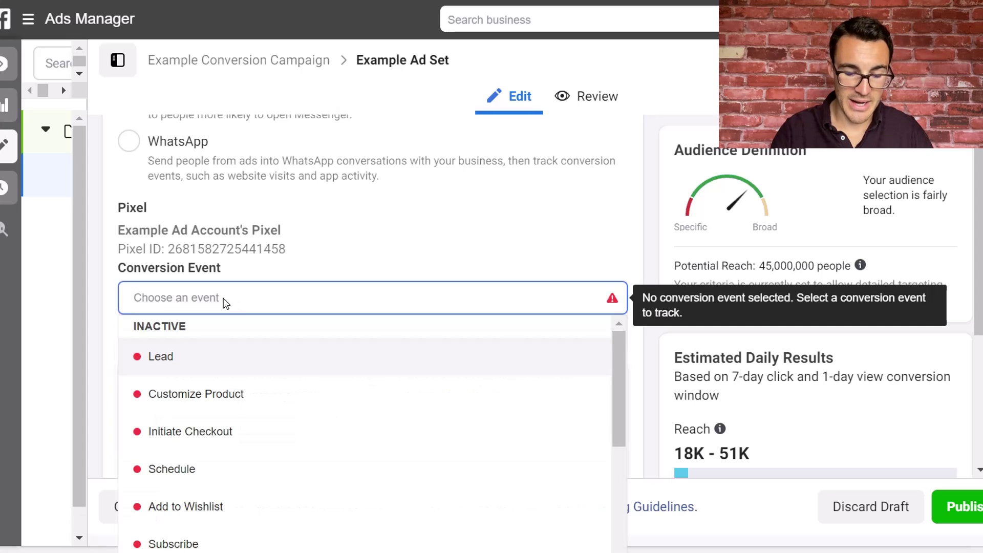
pyautogui.write('Add T')
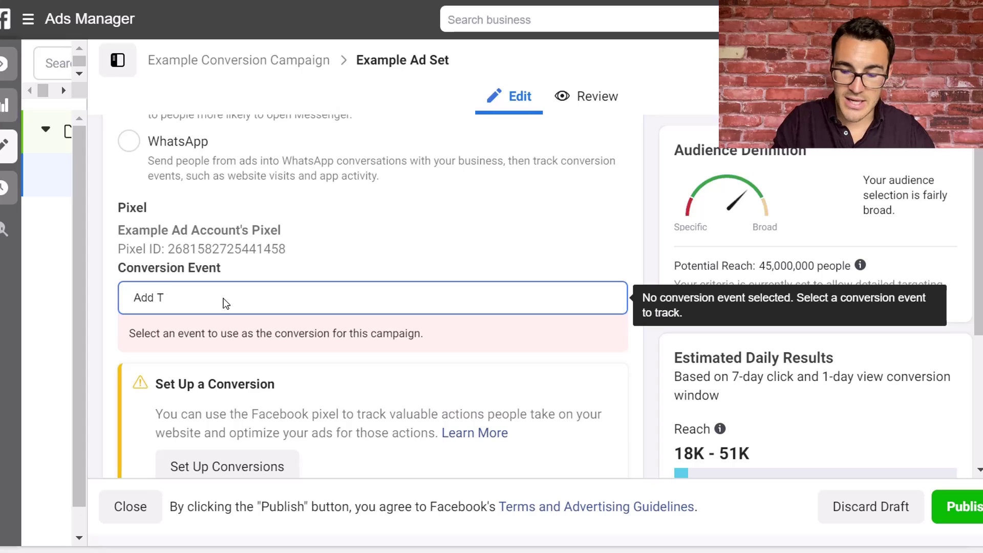
pyautogui.press('BackSpace')
pyautogui.write('o')
pyautogui.click(198, 401)
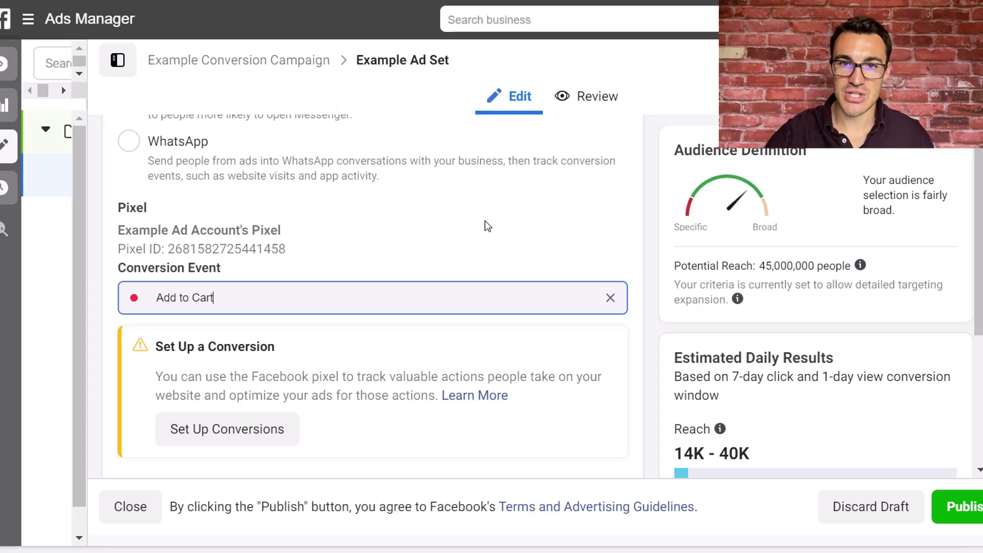
# Step: Set the ad set's conversion event to Purchase
pyautogui.click(611, 298)
pyautogui.write('Pu')
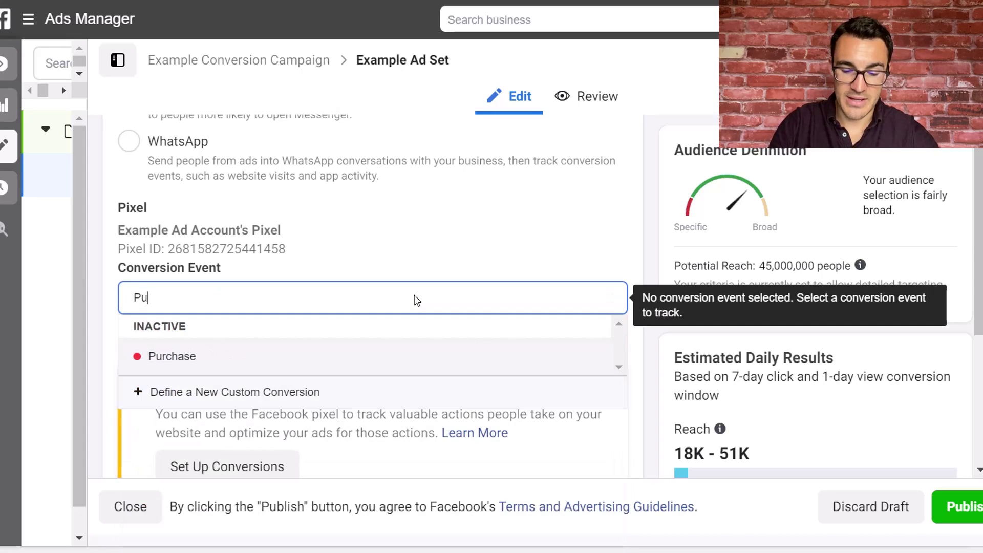
pyautogui.click(174, 353)
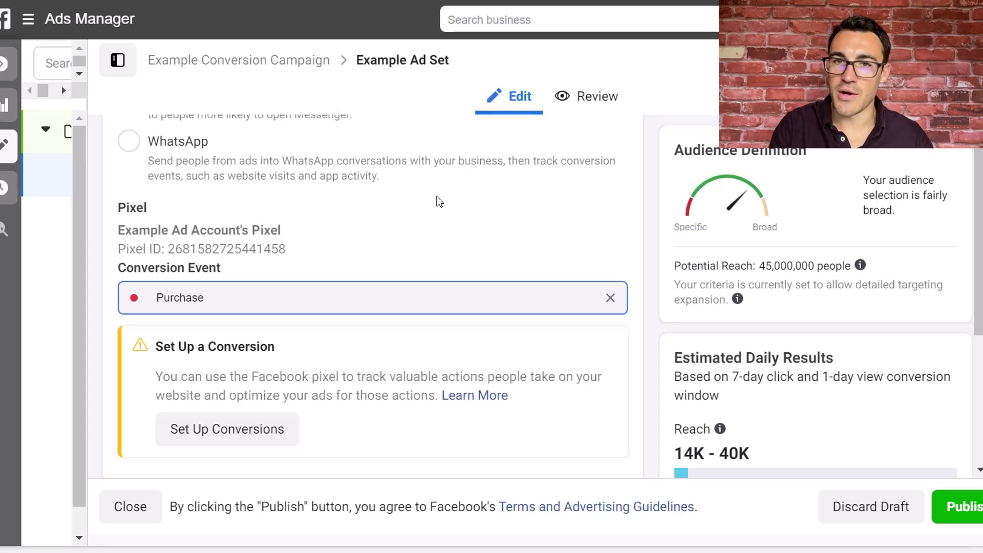
pyautogui.click(189, 297)
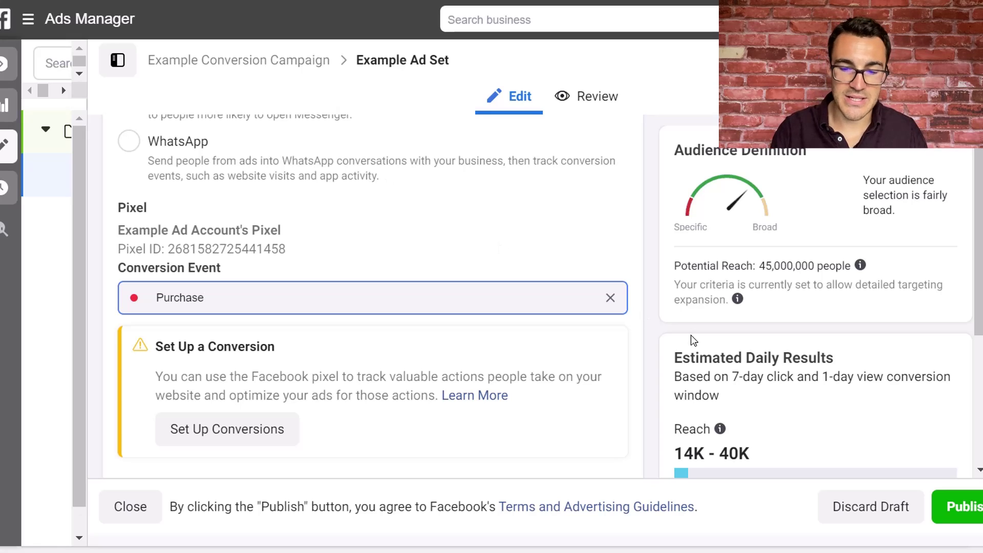
# Step: Replace the ad set's Purchase conversion event with Lead
pyautogui.click(611, 299)
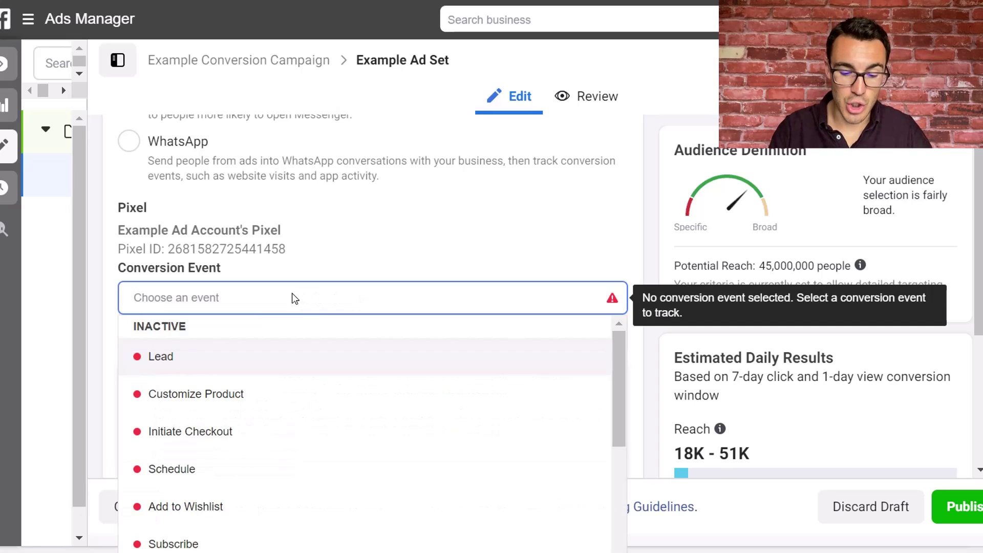
pyautogui.write('Lead')
pyautogui.click(220, 353)
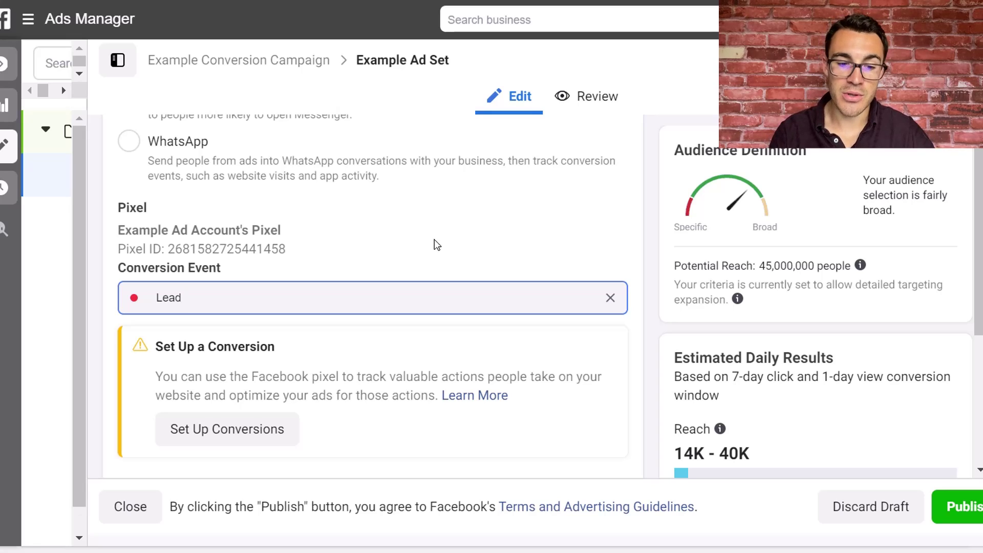
# Step: Change the ad set's conversion event from Lead to Add to Cart
pyautogui.click(516, 303)
pyautogui.write('Add')
pyautogui.click(352, 393)
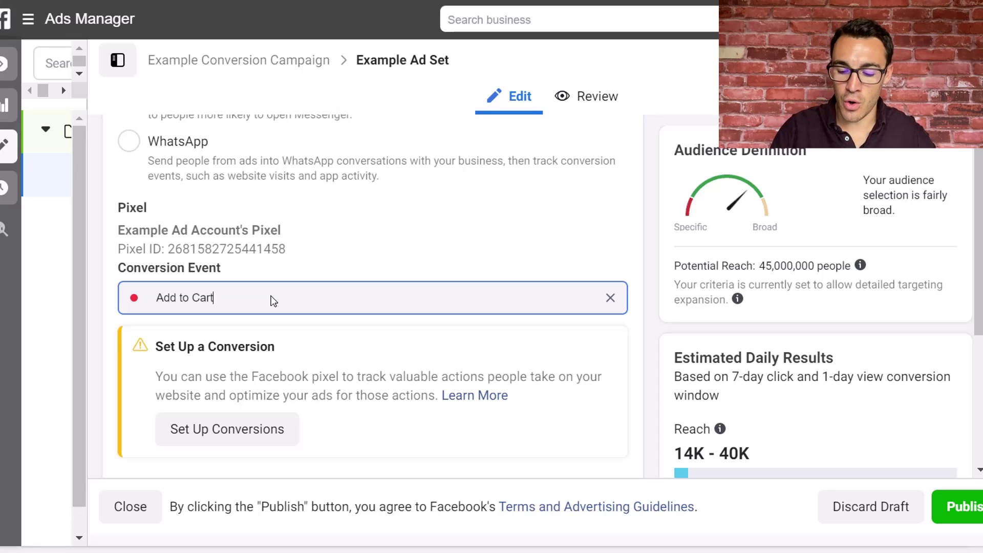
# Step: Clear the Add to Cart conversion event and select Purchase for the ad set
pyautogui.click(610, 299)
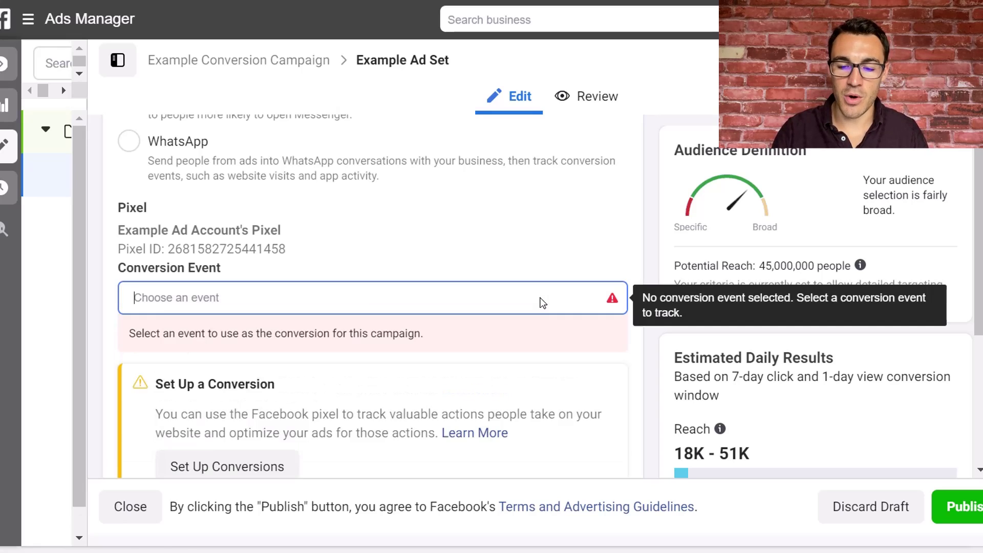
pyautogui.write('Purchase')
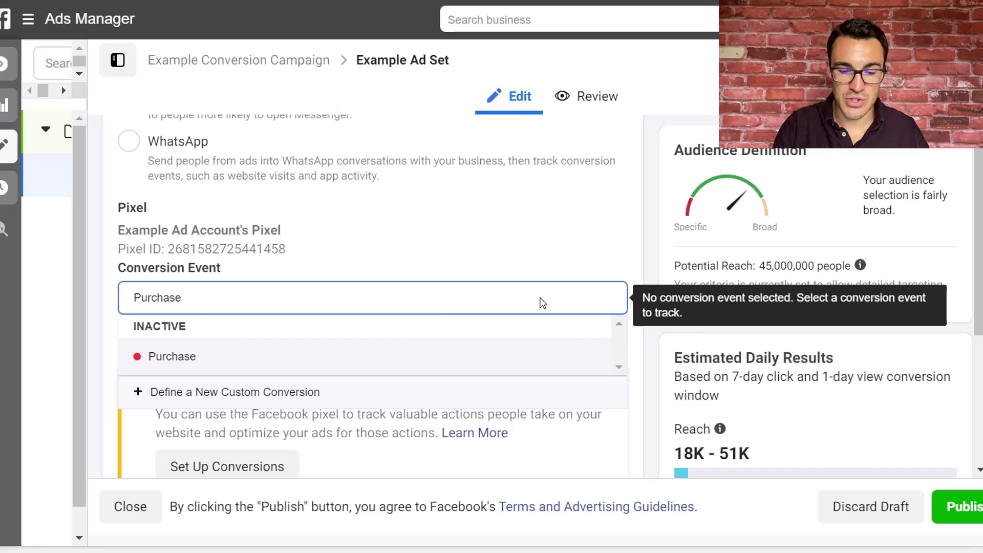
pyautogui.click(276, 356)
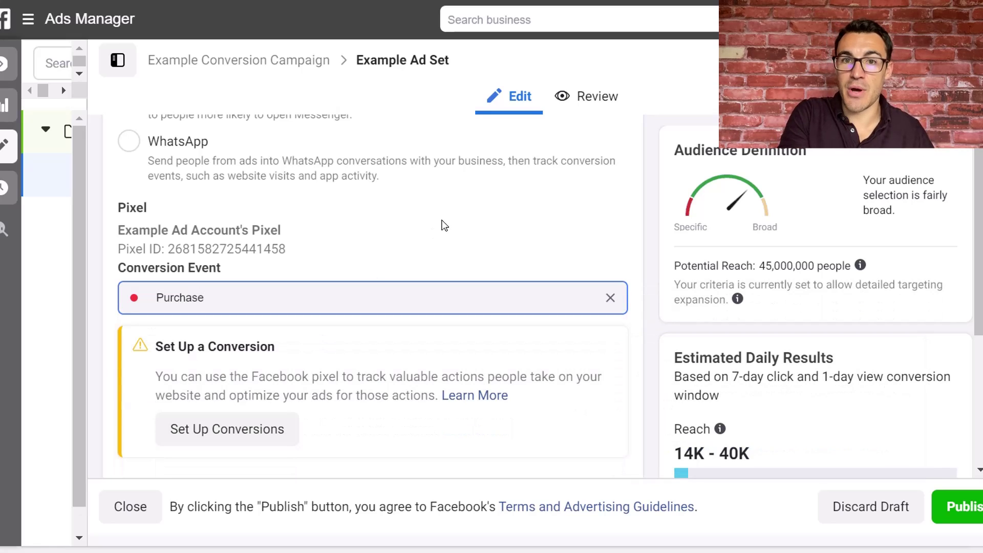